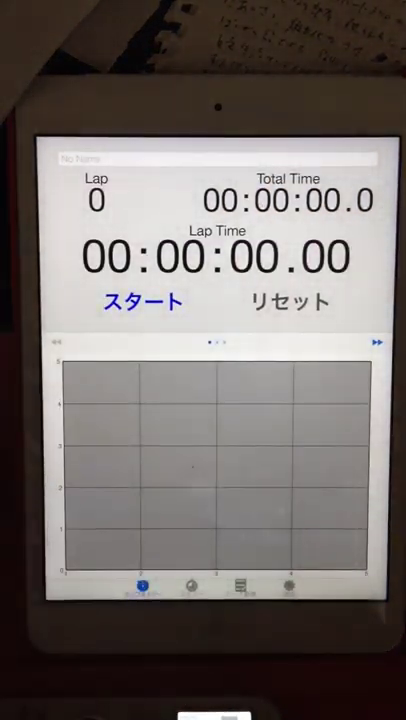
Step: Time the drum run to 34 laps, about 0.19 s each and 6.1 s total, then stop
{"action": "left_click", "coordinate": [143, 302]}
{"action": "left_click", "coordinate": [290, 302]}
{"action": "left_click", "coordinate": [290, 302]}
{"action": "left_click", "coordinate": [290, 302]}
{"action": "left_click", "coordinate": [290, 302]}
{"action": "left_click", "coordinate": [290, 302]}
{"action": "left_click", "coordinate": [290, 302]}
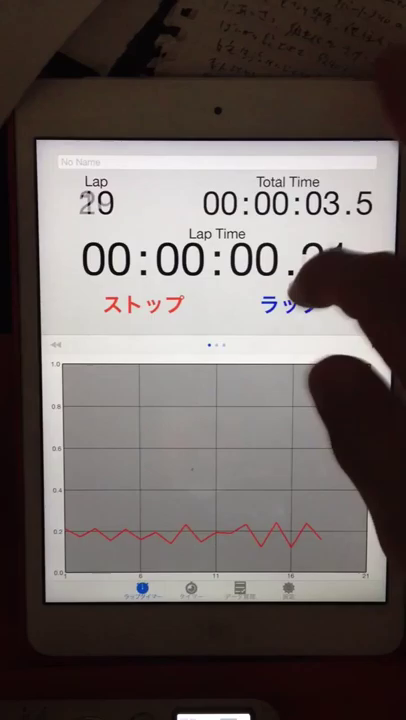
{"action": "left_click", "coordinate": [290, 302]}
{"action": "left_click", "coordinate": [290, 302]}
{"action": "left_click", "coordinate": [290, 302]}
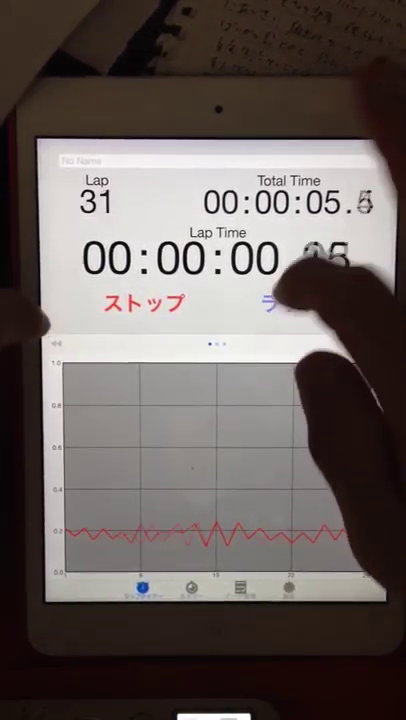
{"action": "left_click", "coordinate": [290, 302]}
{"action": "left_click", "coordinate": [290, 302]}
{"action": "left_click", "coordinate": [144, 303]}
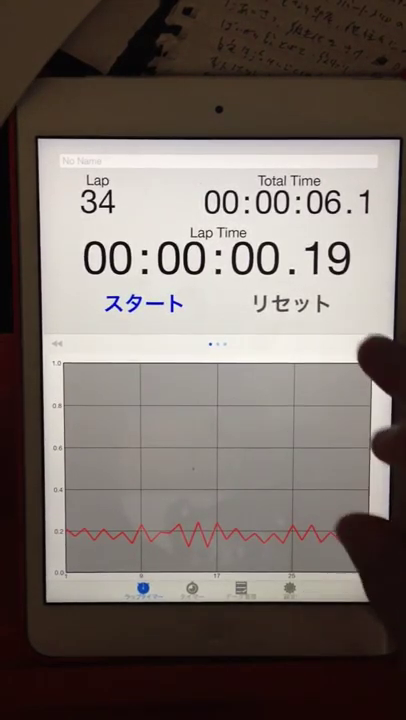
Step: Reveal the per-lap list beside the graph and scroll to laps 9–20 (0.12–0.24 s)
{"action": "left_click_drag", "start_coordinate": [340, 500], "coordinate": [200, 500]}
{"action": "left_click_drag", "start_coordinate": [340, 540], "coordinate": [340, 380]}
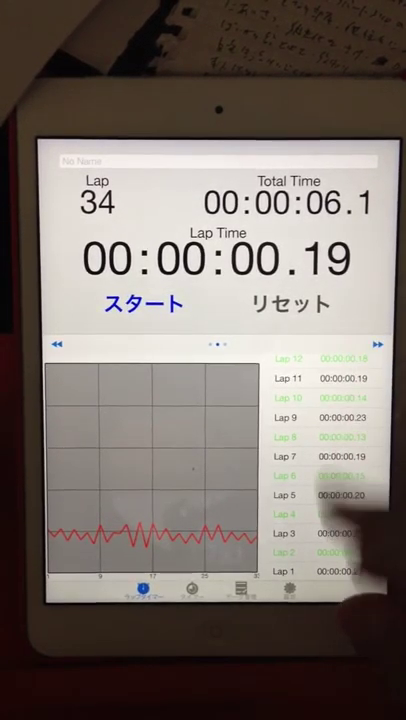
{"action": "left_click_drag", "start_coordinate": [340, 420], "coordinate": [345, 572]}
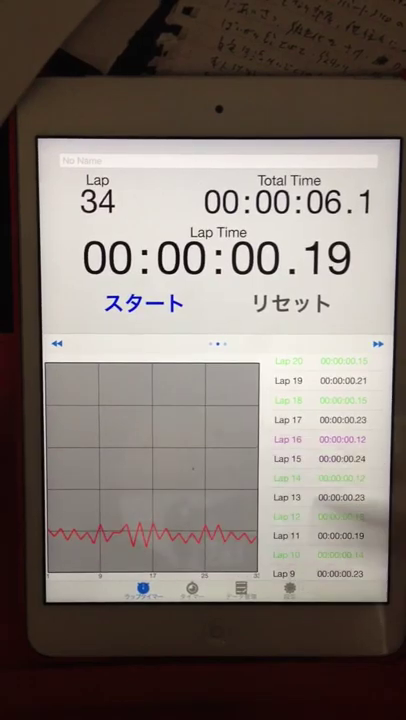
{"action": "scroll", "coordinate": [320, 470], "scroll_direction": "down", "scroll_amount": 5}
{"action": "scroll", "coordinate": [340, 560], "scroll_direction": "up", "scroll_amount": 1}
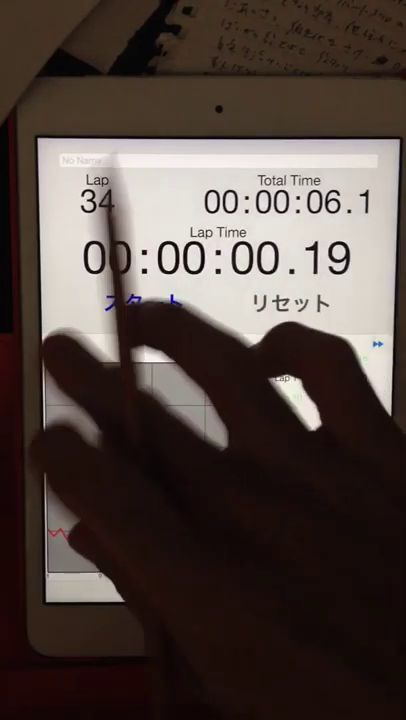
Step: Bring back the full-screen graph of all 34 laps near 0.2 s, hiding the lap list
{"action": "left_click_drag", "start_coordinate": [100, 450], "coordinate": [300, 450]}
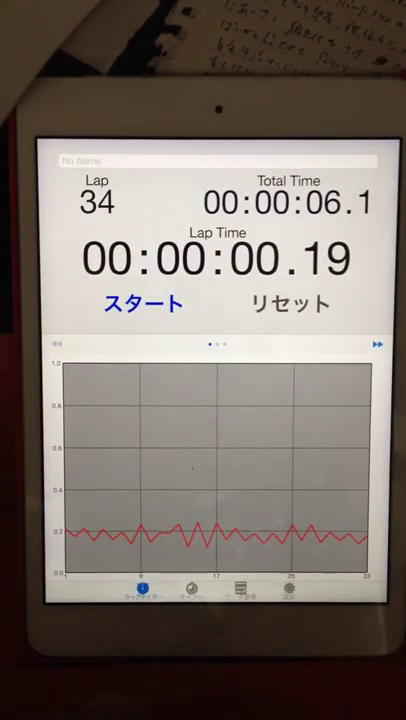